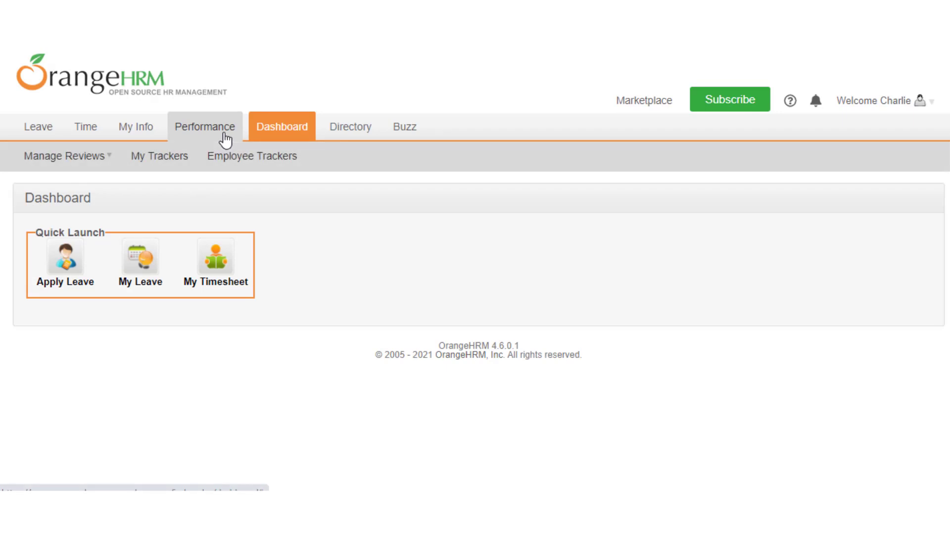
- Go to Performance > Manage Reviews > My Reviews to list the employee's own reviews
{"action": "mouse_move", "coordinate": [102, 161]}
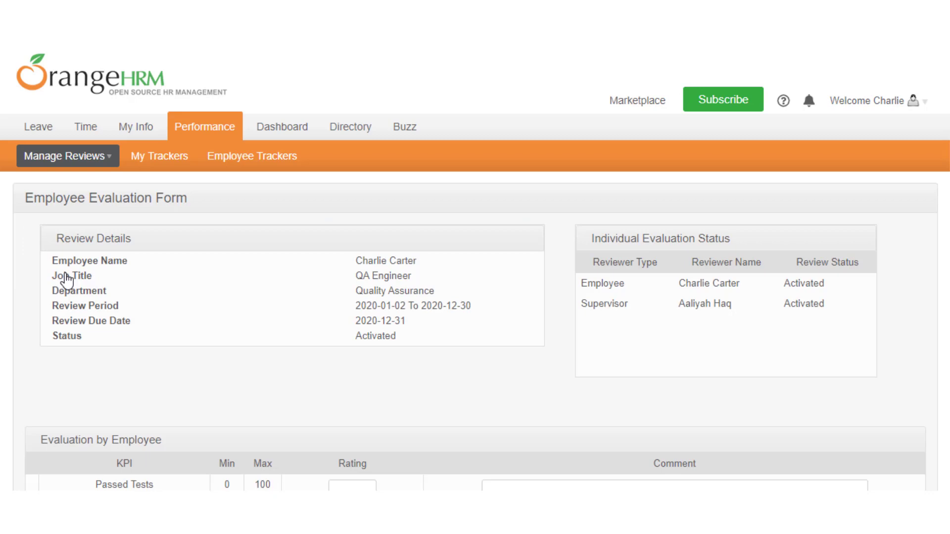
- Scroll through the QA Engineer evaluation form to see its seven KPIs with empty ratings and comments
{"action": "scroll", "coordinate": [67, 280], "scroll_direction": "down", "scroll_amount": 10}
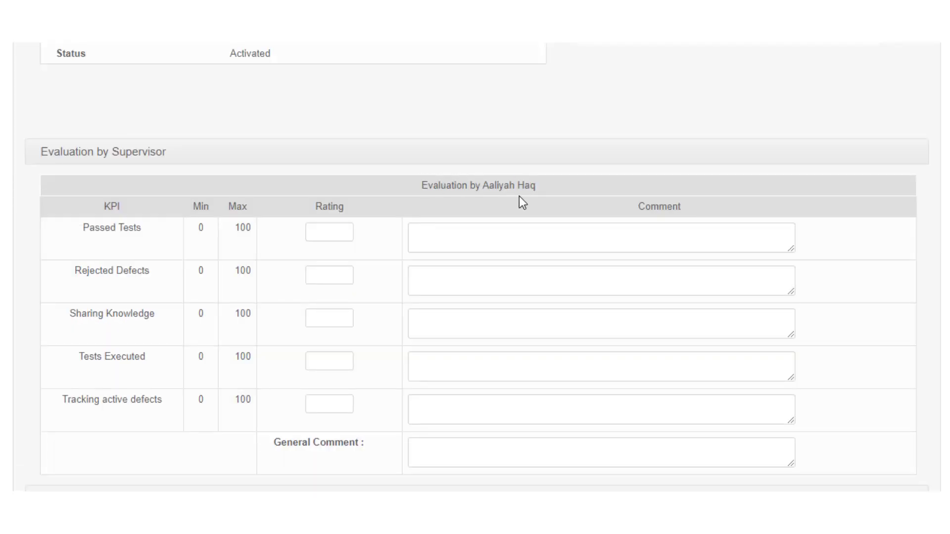
{"action": "scroll", "coordinate": [519, 199], "scroll_direction": "down", "scroll_amount": 5}
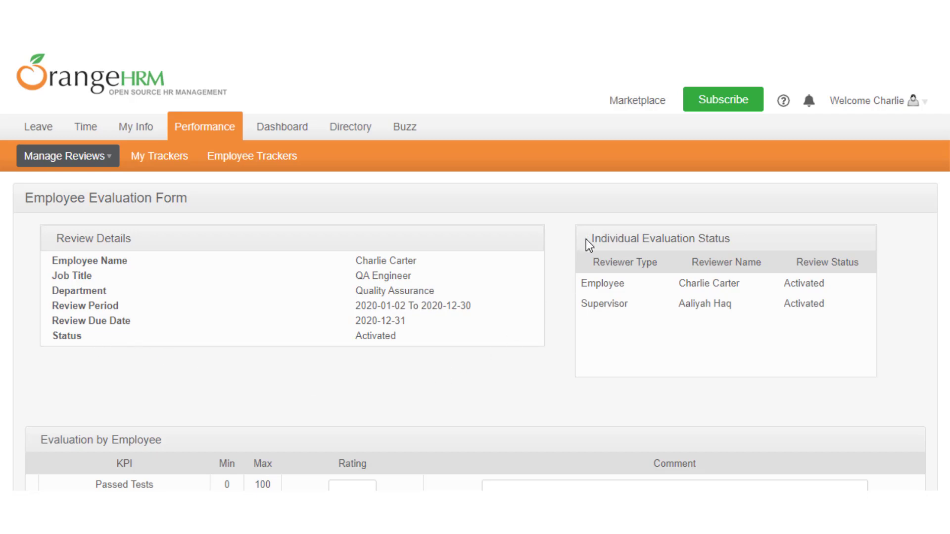
{"action": "left_click_drag", "start_coordinate": [589, 239], "coordinate": [747, 251]}
{"action": "left_click", "coordinate": [761, 240]}
{"action": "scroll", "coordinate": [805, 303], "scroll_direction": "down", "scroll_amount": 3}
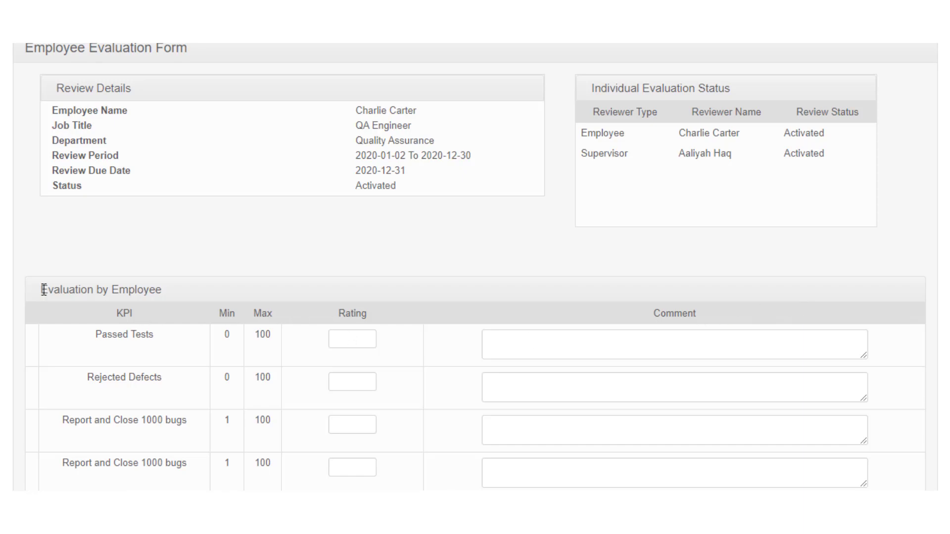
{"action": "left_click_drag", "start_coordinate": [44, 290], "coordinate": [161, 290]}
{"action": "left_click", "coordinate": [325, 239]}
{"action": "scroll", "coordinate": [325, 239], "scroll_direction": "down", "scroll_amount": 3}
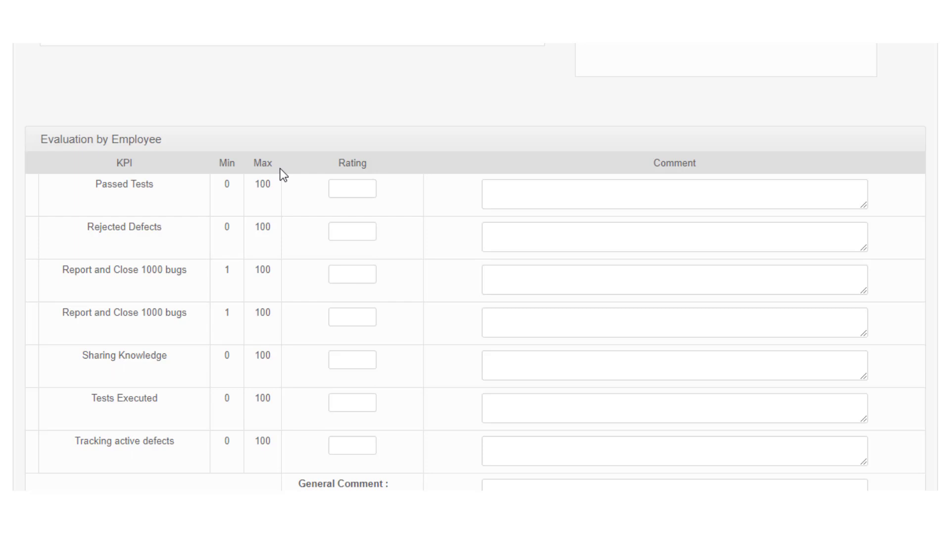
- Rate Passed Tests 90, Rejected Defects 80, and the next two KPIs 90 each
{"action": "left_click", "coordinate": [353, 186]}
{"action": "type", "text": "90"}
{"action": "left_click", "coordinate": [353, 229]}
{"action": "type", "text": "80"}
{"action": "left_click", "coordinate": [356, 277]}
{"action": "type", "text": "90"}
{"action": "left_click", "coordinate": [358, 319]}
{"action": "type", "text": "90"}
{"action": "key", "text": "Tab"}
{"action": "key", "text": "Tab"}
{"action": "type", "text": "90"}
{"action": "key", "text": "Tab"}
{"action": "key", "text": "Tab"}
{"action": "type", "text": "9090"}
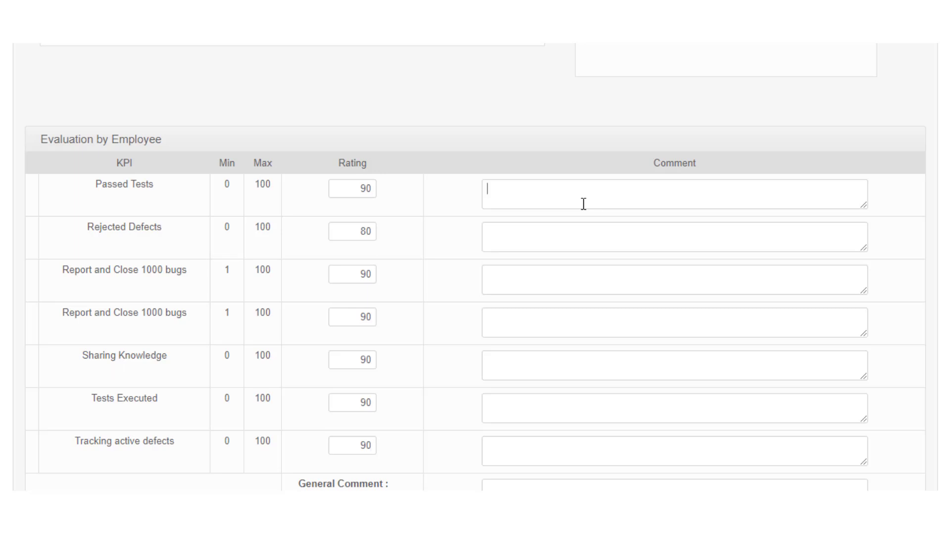
- Review the filled ratings and place the cursor in the Passed Tests comment box
{"action": "scroll", "coordinate": [583, 204], "scroll_direction": "down", "scroll_amount": 4}
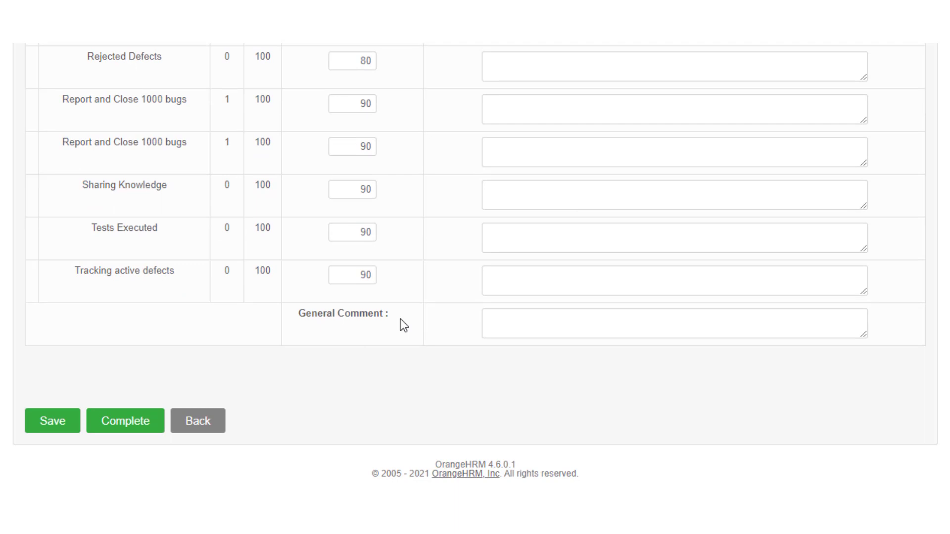
{"action": "scroll", "coordinate": [466, 292], "scroll_direction": "up", "scroll_amount": 5}
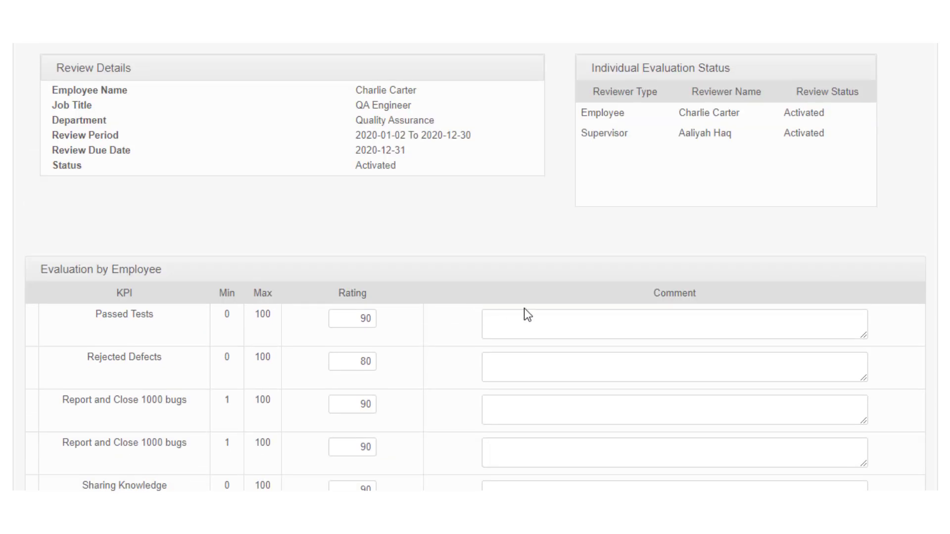
{"action": "left_click", "coordinate": [540, 320]}
{"action": "scroll", "coordinate": [540, 320], "scroll_direction": "down", "scroll_amount": 5}
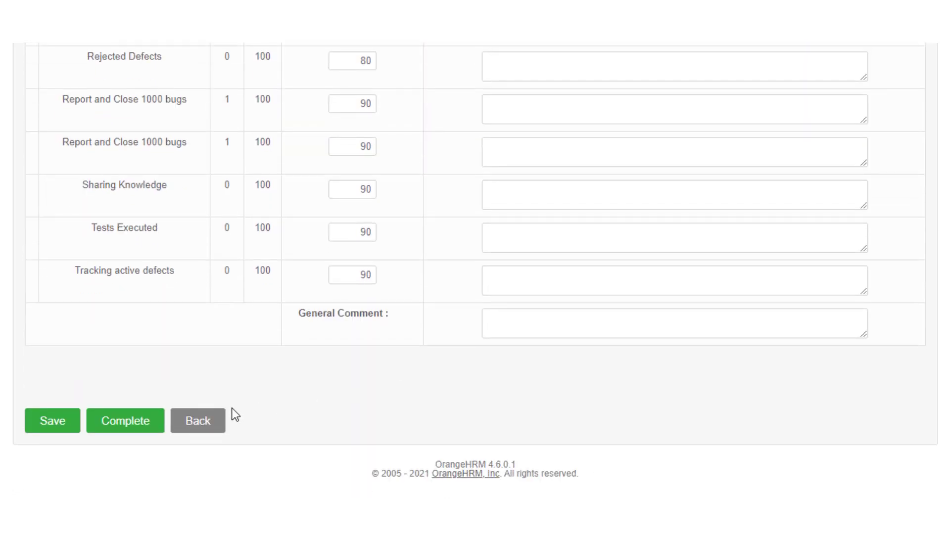
- Save the self-evaluation ratings and add the Passed Tests comment 'passed at 95%'
{"action": "left_click", "coordinate": [53, 421]}
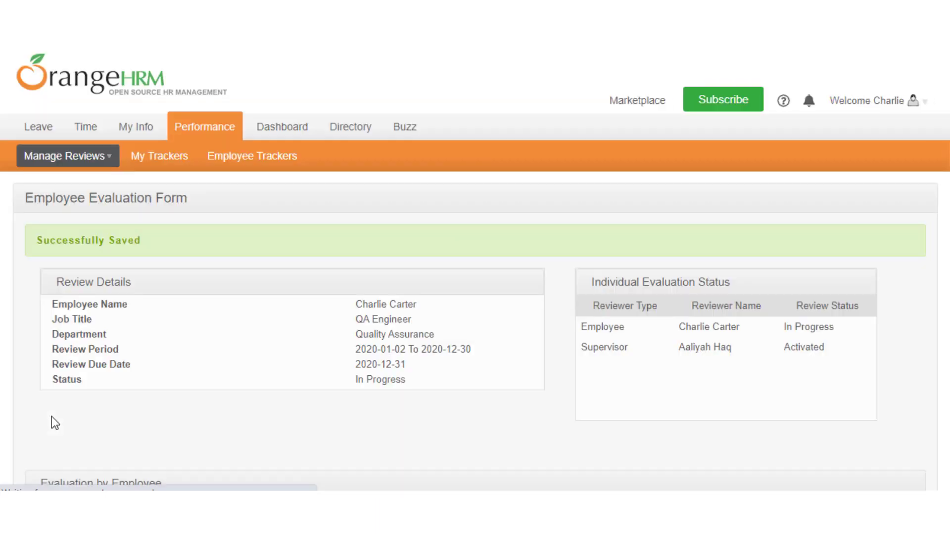
{"action": "scroll", "coordinate": [52, 416], "scroll_direction": "down", "scroll_amount": 8}
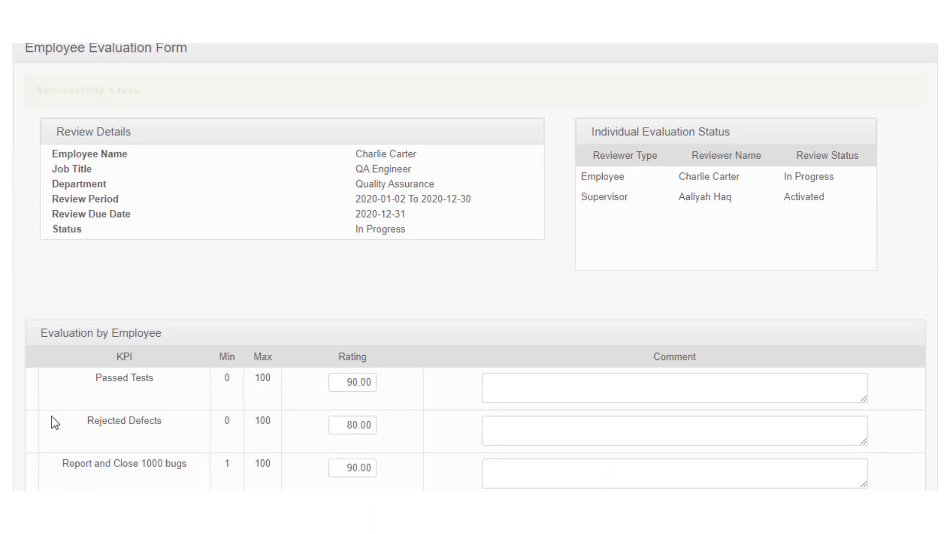
{"action": "scroll", "coordinate": [52, 416], "scroll_direction": "down", "scroll_amount": 1}
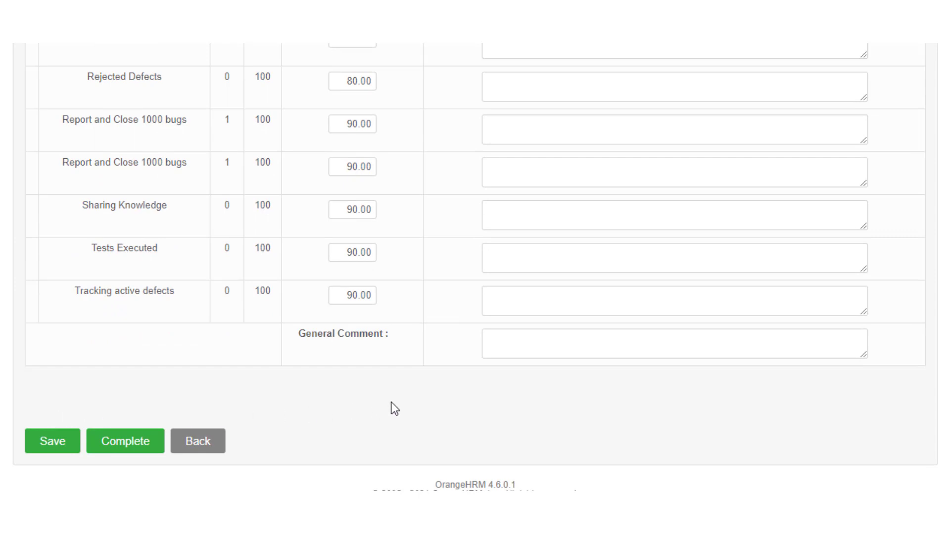
{"action": "scroll", "coordinate": [395, 409], "scroll_direction": "up", "scroll_amount": 3}
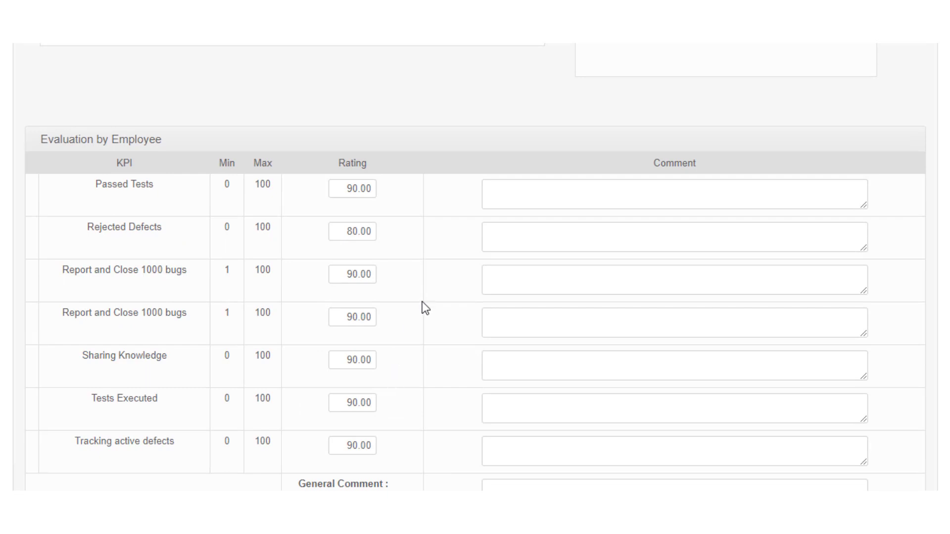
{"action": "type", "text": "pass"}
{"action": "type", "text": "ed at "}
{"action": "type", "text": "95%"}
{"action": "scroll", "coordinate": [577, 193], "scroll_direction": "down", "scroll_amount": 3}
- Complete and confirm the self-evaluation, then look over the now read-only form
{"action": "left_click", "coordinate": [113, 424]}
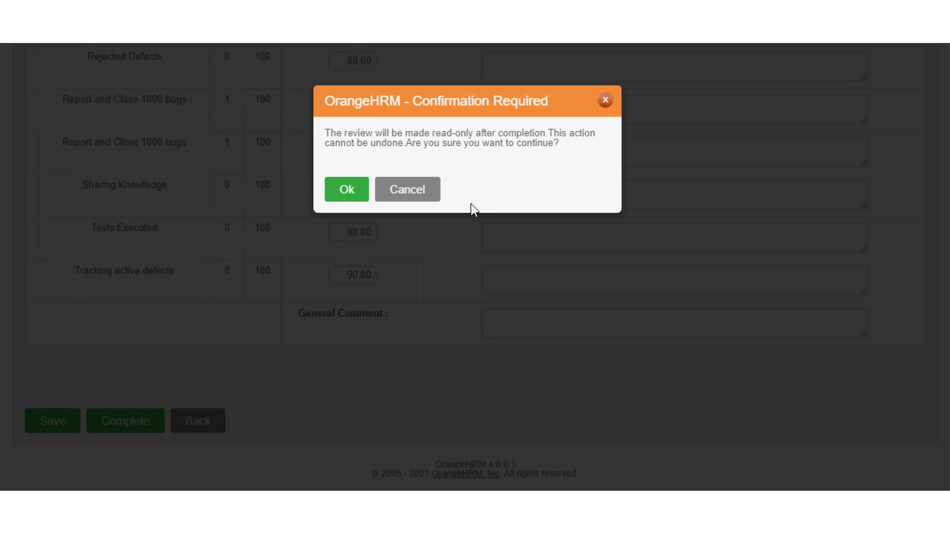
{"action": "left_click", "coordinate": [353, 198]}
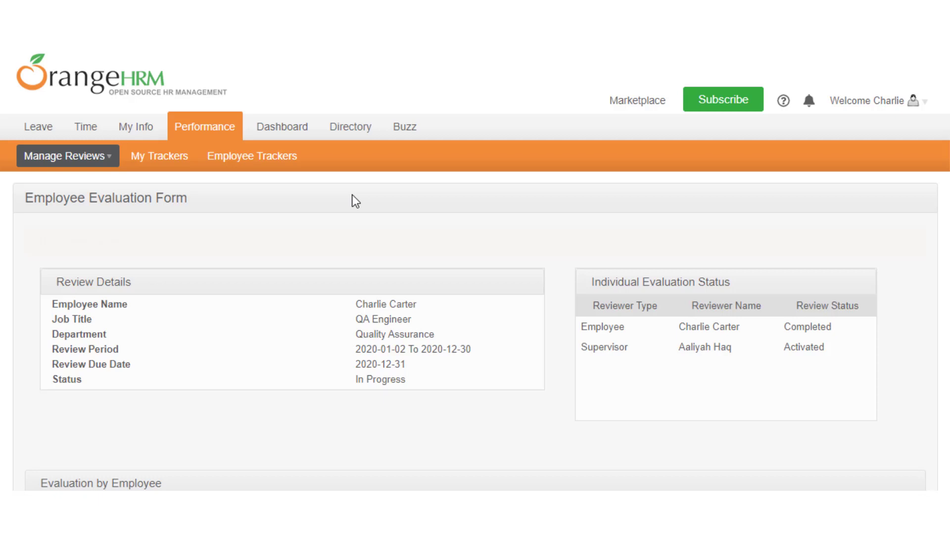
{"action": "scroll", "coordinate": [352, 195], "scroll_direction": "down", "scroll_amount": 2}
{"action": "scroll", "coordinate": [354, 195], "scroll_direction": "down", "scroll_amount": 1}
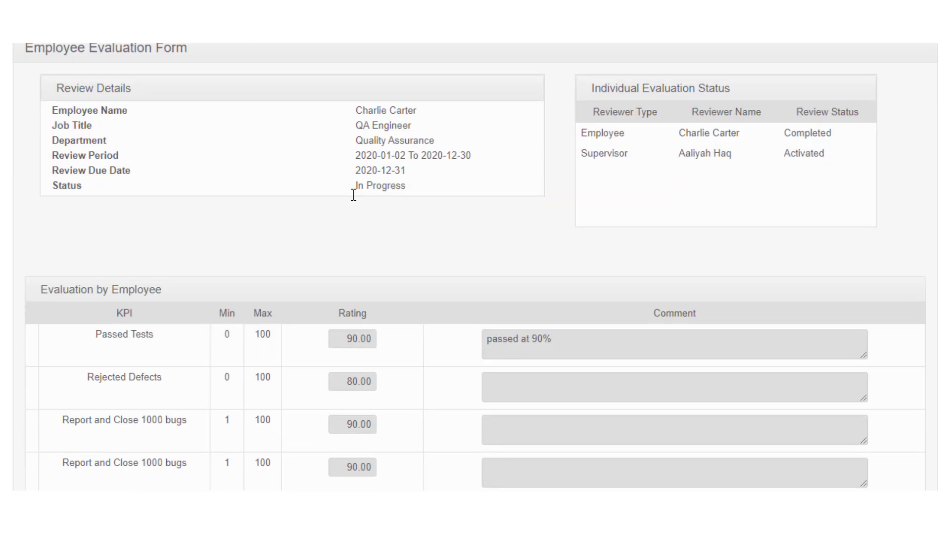
{"action": "scroll", "coordinate": [354, 195], "scroll_direction": "down", "scroll_amount": 5}
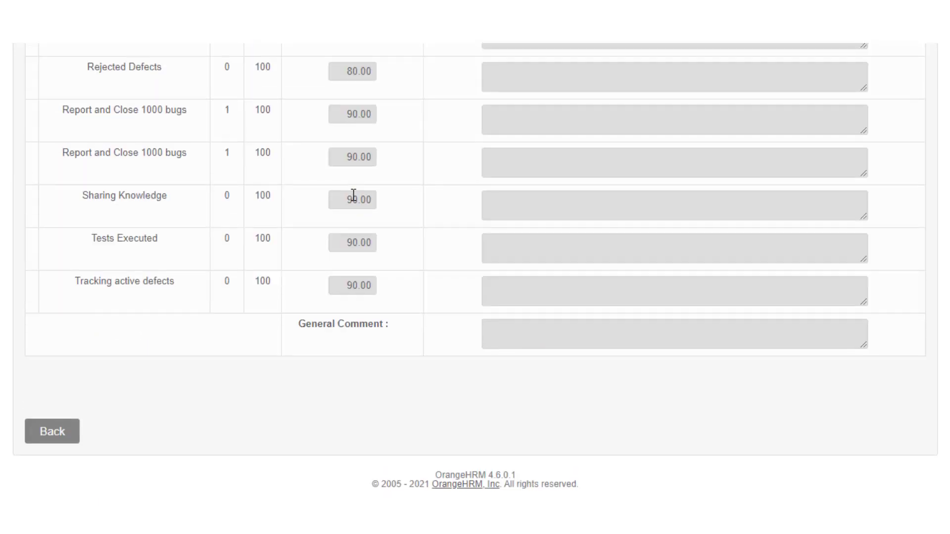
{"action": "scroll", "coordinate": [353, 195], "scroll_direction": "up", "scroll_amount": 8}
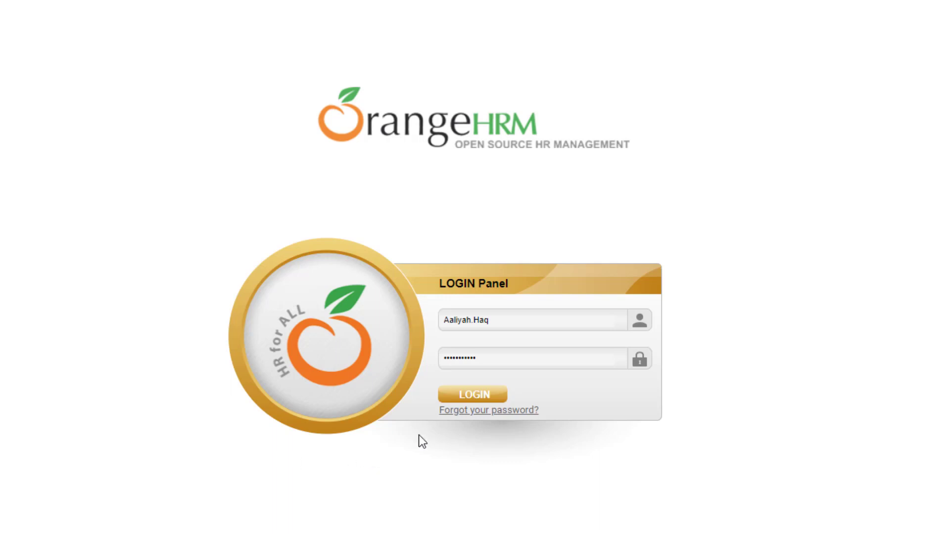
{"action": "left_click", "coordinate": [461, 396]}
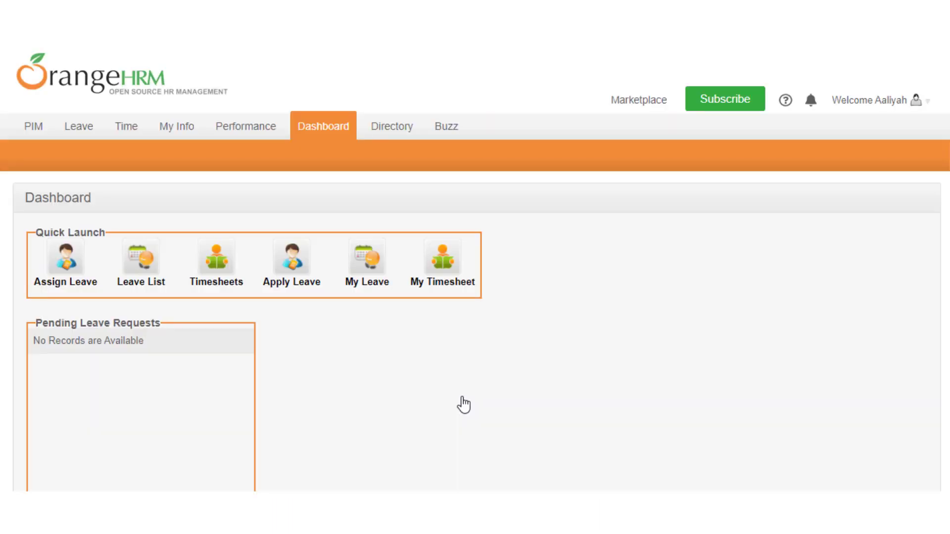
{"action": "mouse_move", "coordinate": [257, 128]}
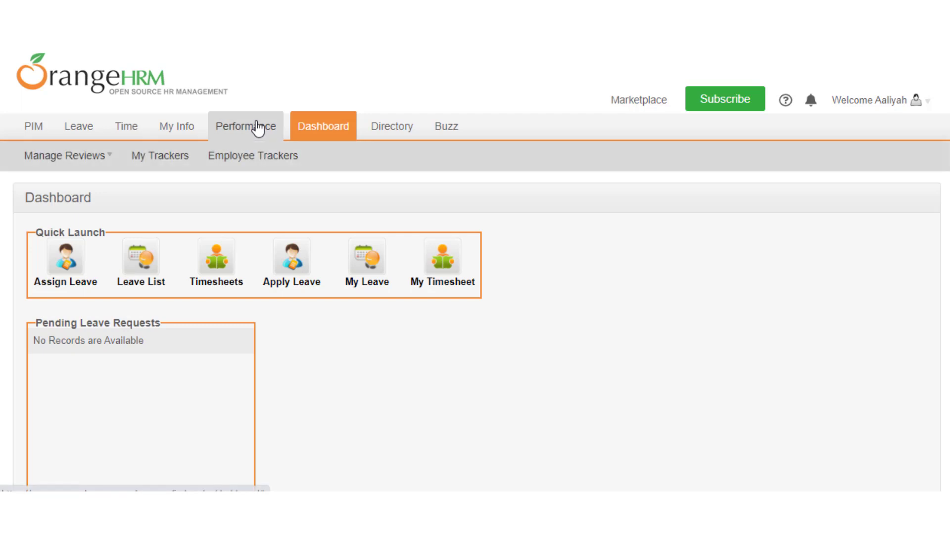
{"action": "mouse_move", "coordinate": [79, 165]}
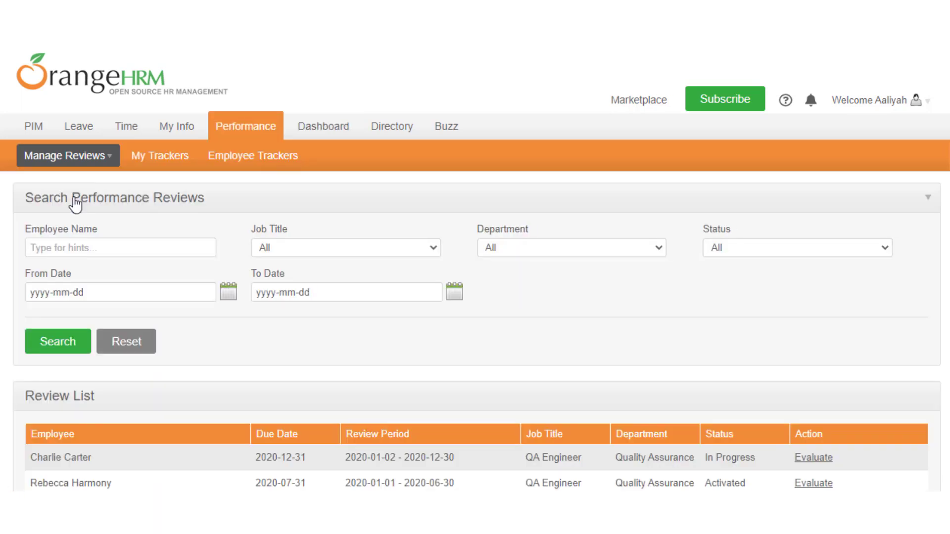
{"action": "scroll", "coordinate": [75, 204], "scroll_direction": "down", "scroll_amount": 2}
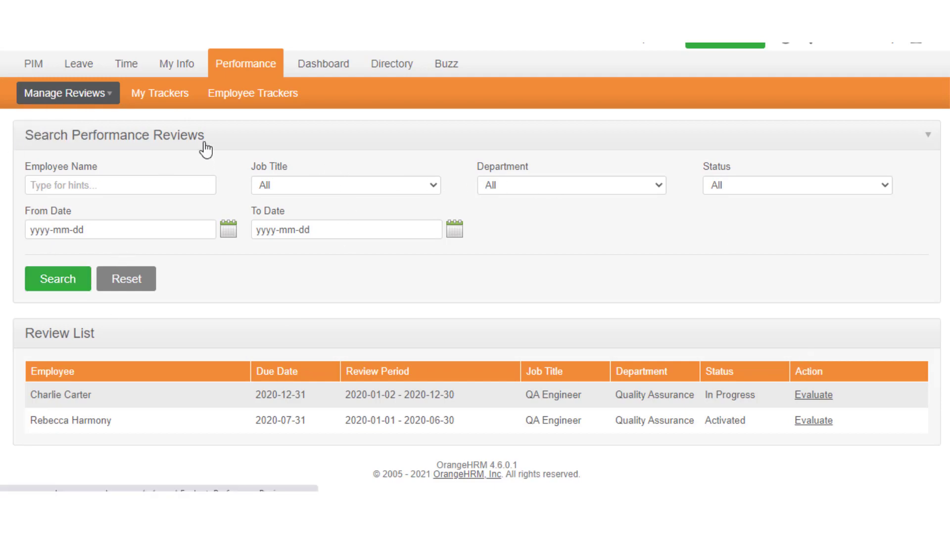
{"action": "left_click", "coordinate": [92, 186]}
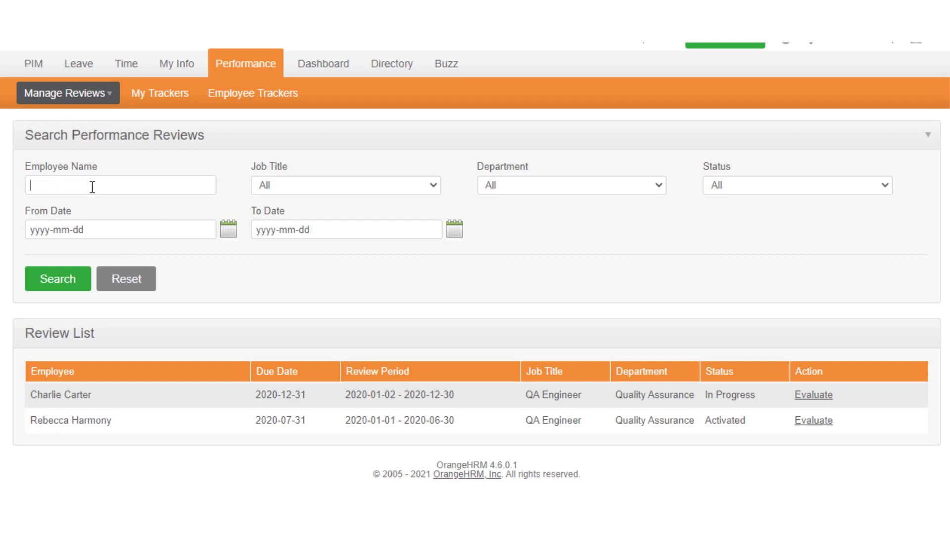
{"action": "left_click", "coordinate": [264, 185]}
{"action": "left_click", "coordinate": [263, 186]}
{"action": "left_click", "coordinate": [737, 184]}
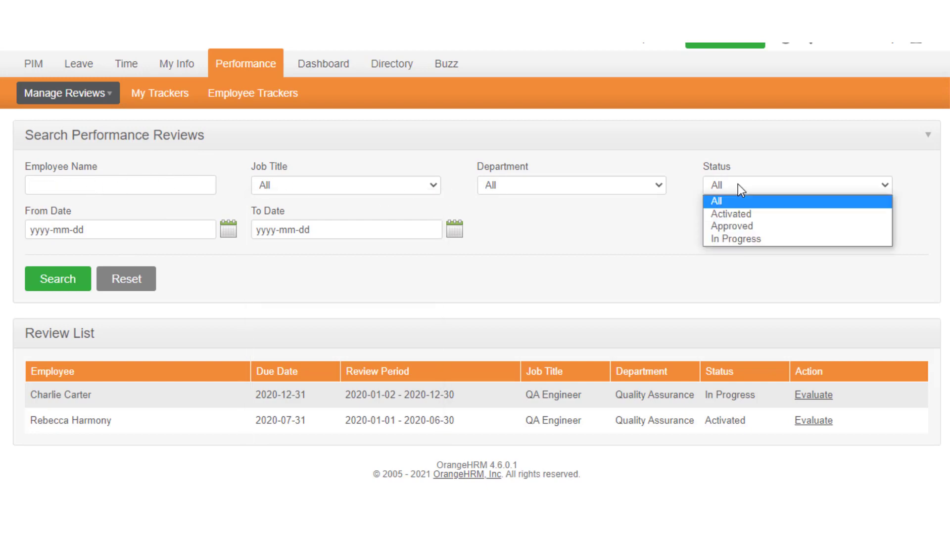
{"action": "left_click", "coordinate": [738, 186]}
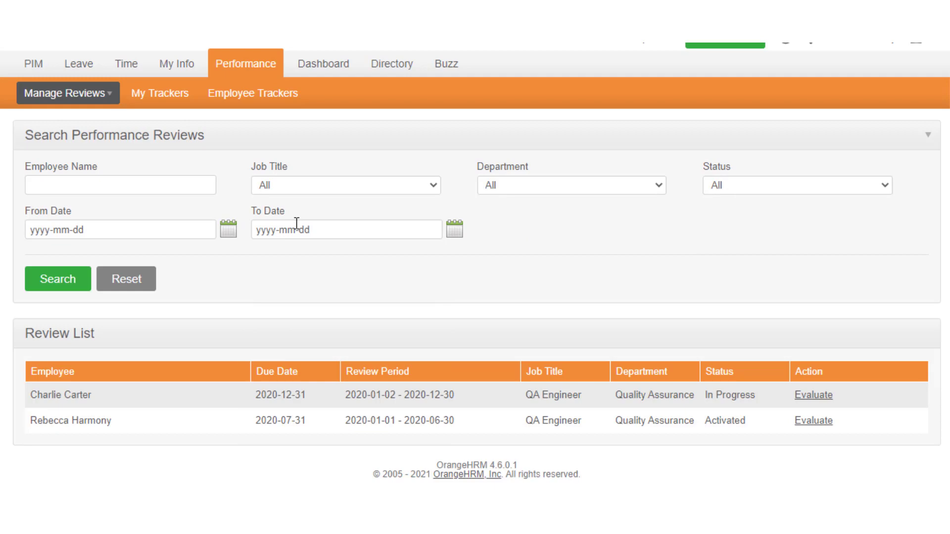
{"action": "left_click", "coordinate": [491, 187]}
{"action": "left_click", "coordinate": [492, 188]}
{"action": "left_click", "coordinate": [200, 188]}
{"action": "type", "text": "Charlie Carter"}
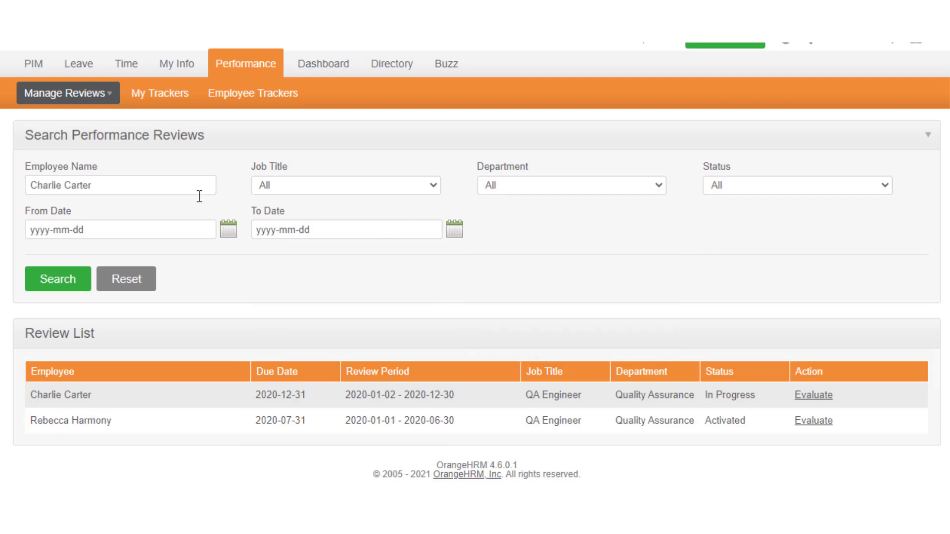
{"action": "left_click", "coordinate": [45, 286]}
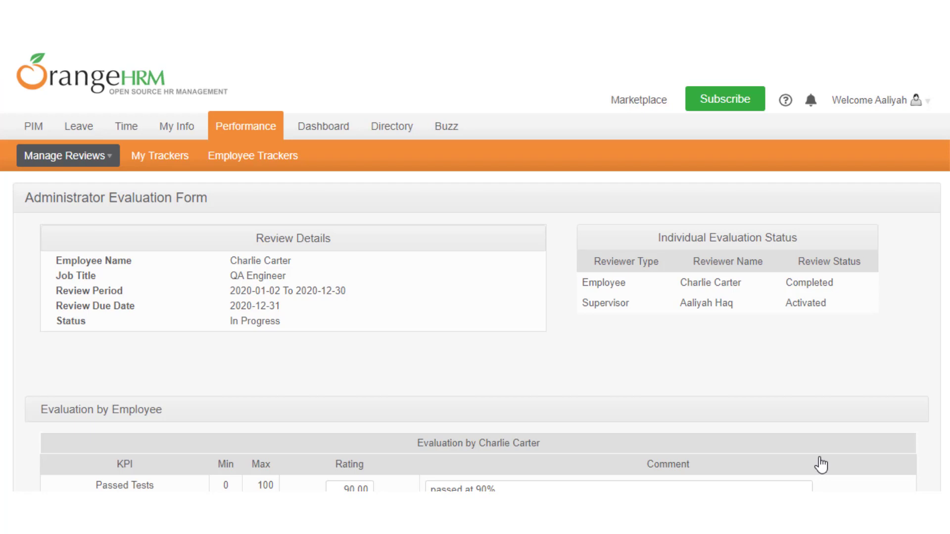
{"action": "scroll", "coordinate": [821, 465], "scroll_direction": "down", "scroll_amount": 3}
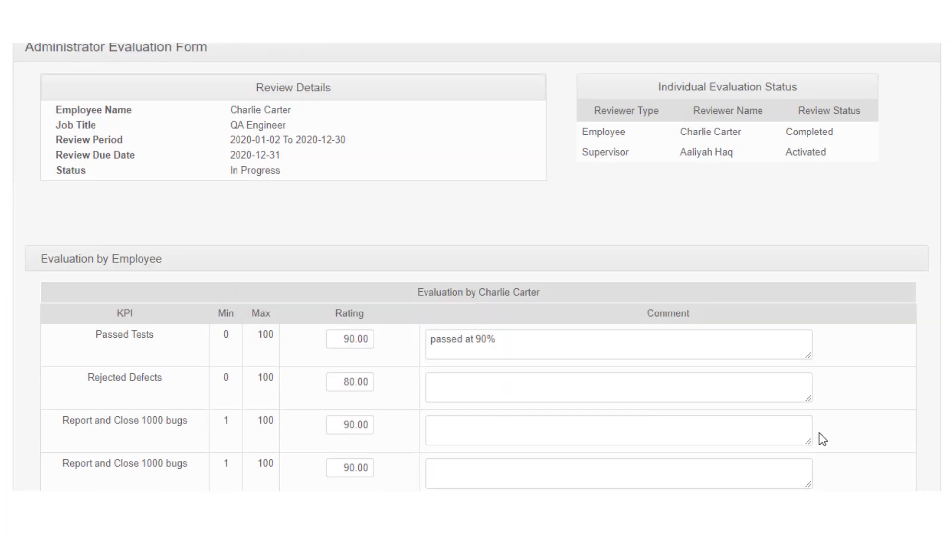
{"action": "scroll", "coordinate": [822, 439], "scroll_direction": "up", "scroll_amount": 3}
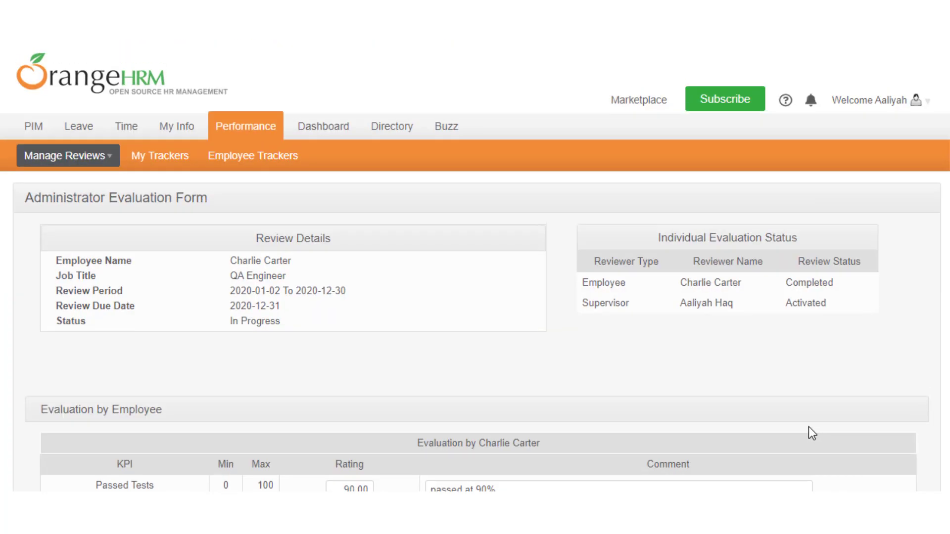
{"action": "left_click_drag", "start_coordinate": [25, 198], "coordinate": [282, 205]}
{"action": "left_click", "coordinate": [292, 203]}
{"action": "left_click_drag", "start_coordinate": [38, 409], "coordinate": [158, 410]}
{"action": "left_click", "coordinate": [238, 400]}
{"action": "scroll", "coordinate": [239, 393], "scroll_direction": "down", "scroll_amount": 12}
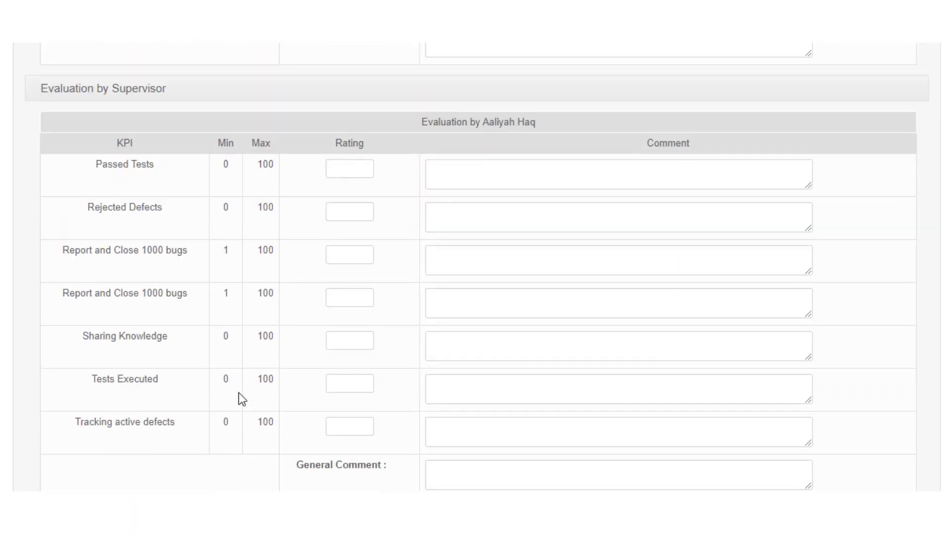
{"action": "scroll", "coordinate": [239, 393], "scroll_direction": "up", "scroll_amount": 15}
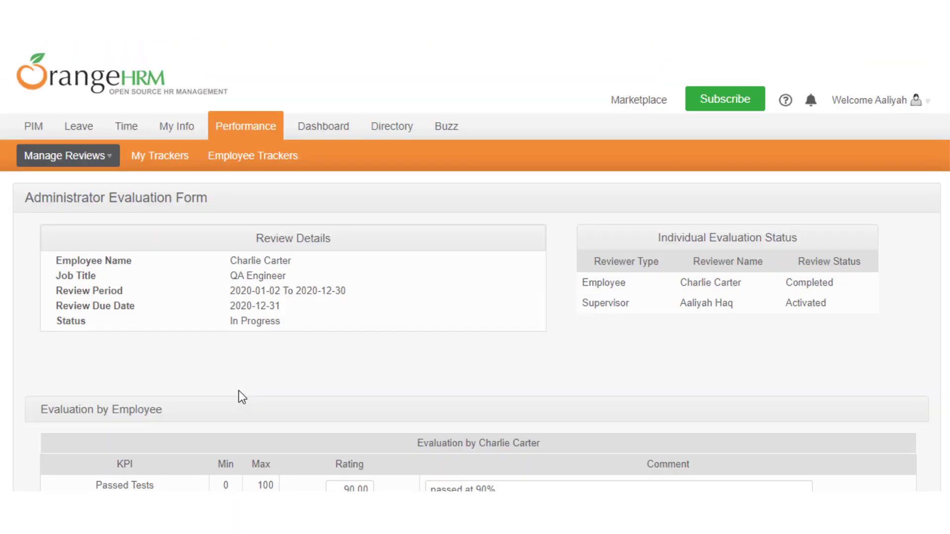
{"action": "scroll", "coordinate": [238, 390], "scroll_direction": "down", "scroll_amount": 9}
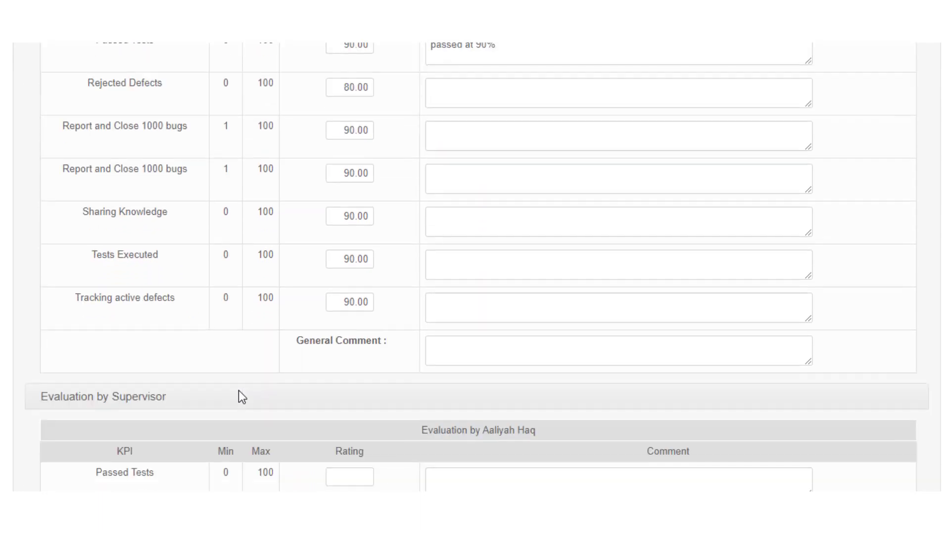
{"action": "left_click_drag", "start_coordinate": [42, 390], "coordinate": [214, 376]}
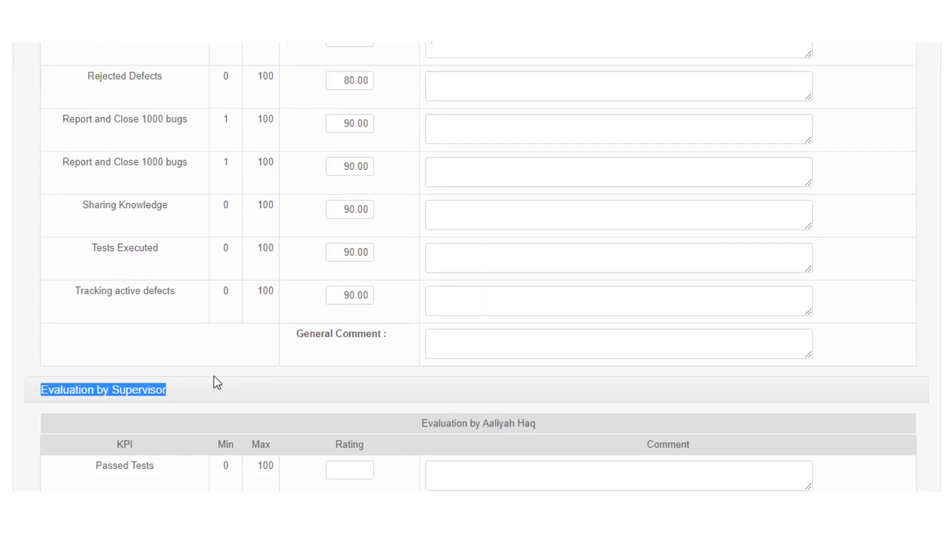
{"action": "scroll", "coordinate": [217, 375], "scroll_direction": "down", "scroll_amount": 3}
{"action": "scroll", "coordinate": [217, 375], "scroll_direction": "down", "scroll_amount": 3}
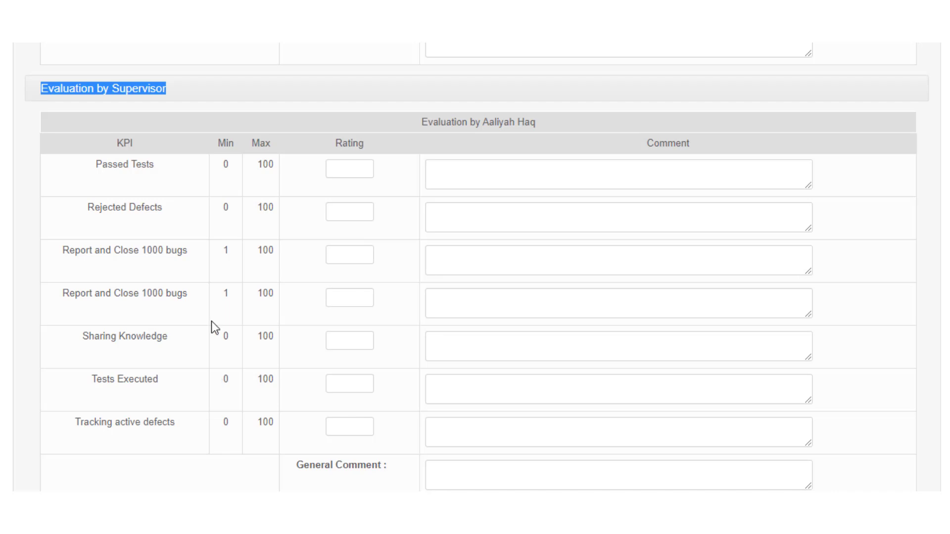
- Enter supervisor ratings: Passed Tests 90, Rejected Defects 100, Report and Close 1000 bugs 9
{"action": "left_click", "coordinate": [180, 128]}
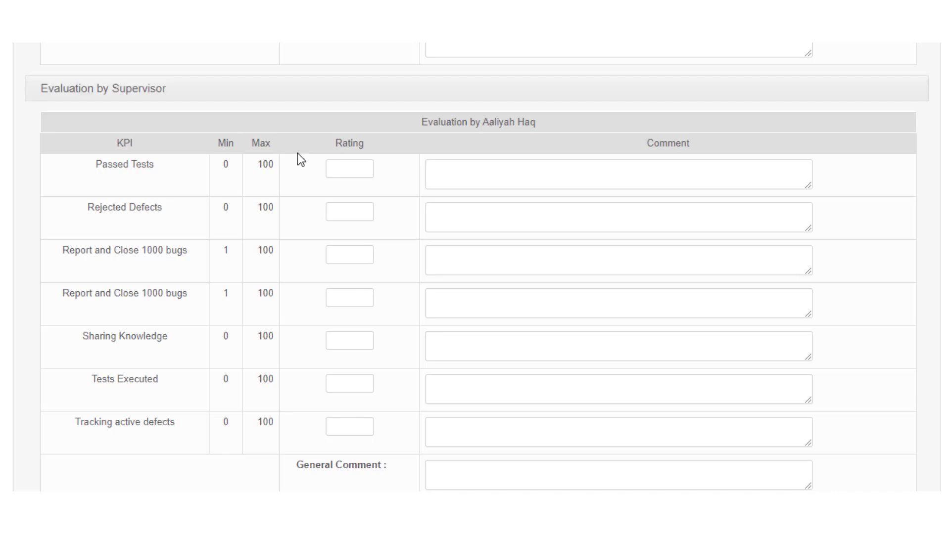
{"action": "left_click", "coordinate": [349, 164]}
{"action": "type", "text": "90"}
{"action": "left_click", "coordinate": [349, 214]}
{"action": "type", "text": "100"}
{"action": "left_click", "coordinate": [355, 250]}
{"action": "type", "text": "9"}
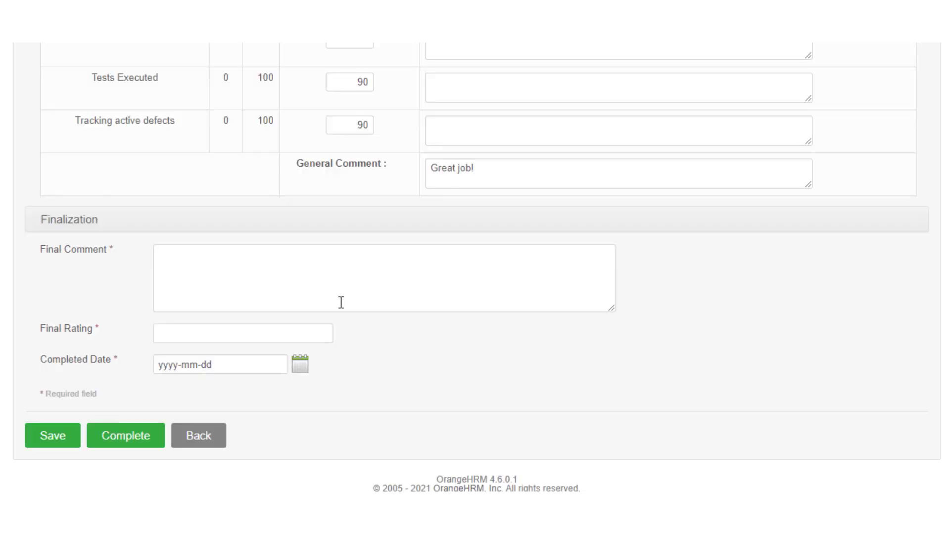
- Add final comment 'for promotion', final rating 90 and completed date 2021-01-05
{"action": "type", "text": "for promotion"}
{"action": "left_click", "coordinate": [303, 337]}
{"action": "type", "text": "90"}
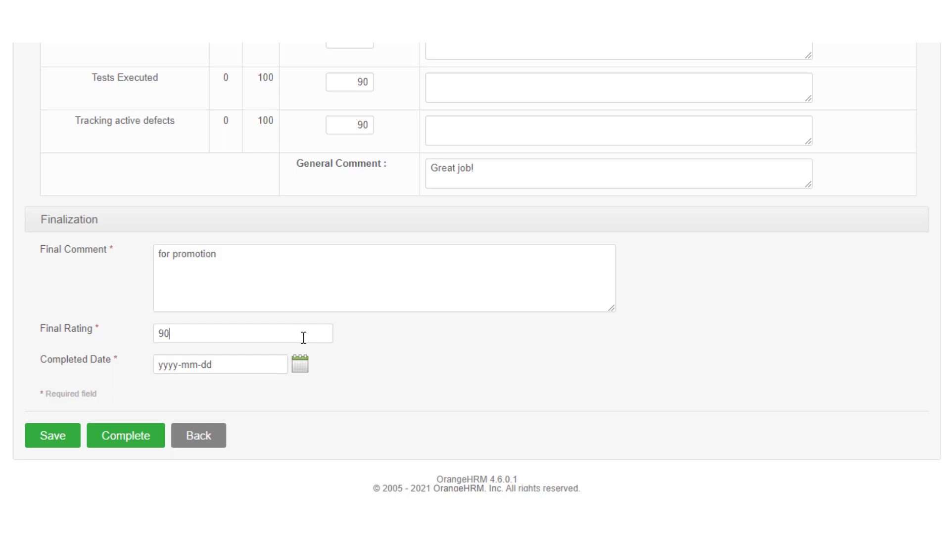
{"action": "left_click", "coordinate": [302, 366]}
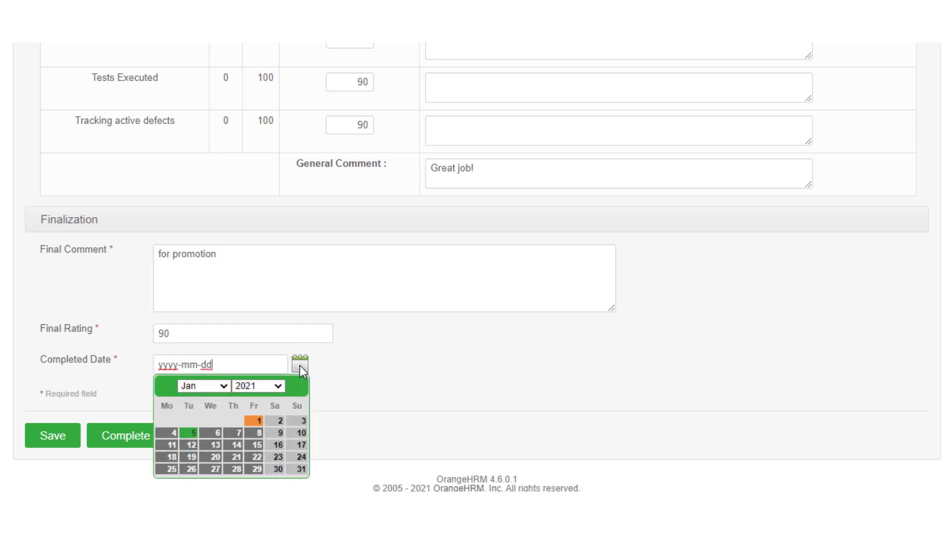
{"action": "left_click", "coordinate": [191, 436]}
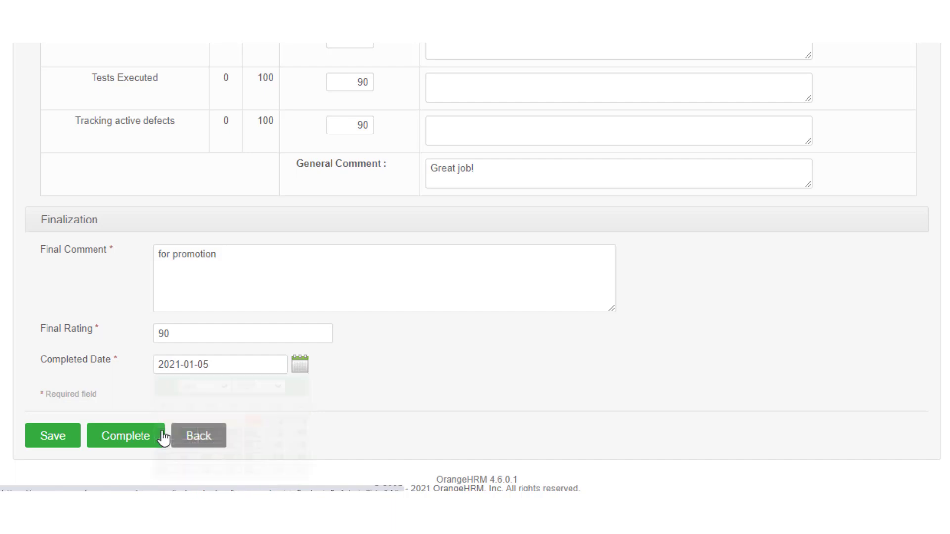
- Complete and confirm the supervisor evaluation, locking the review as Approved
{"action": "left_click", "coordinate": [136, 430]}
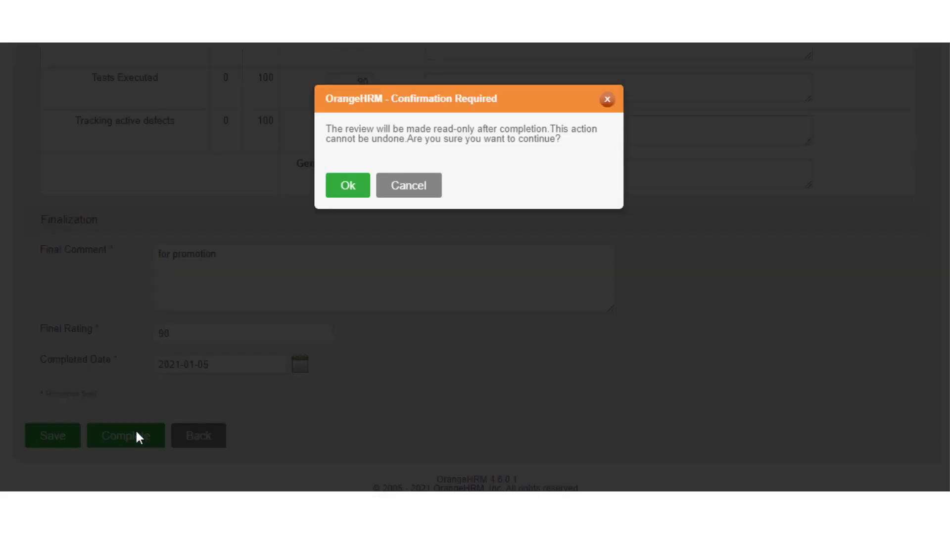
{"action": "left_click", "coordinate": [369, 190]}
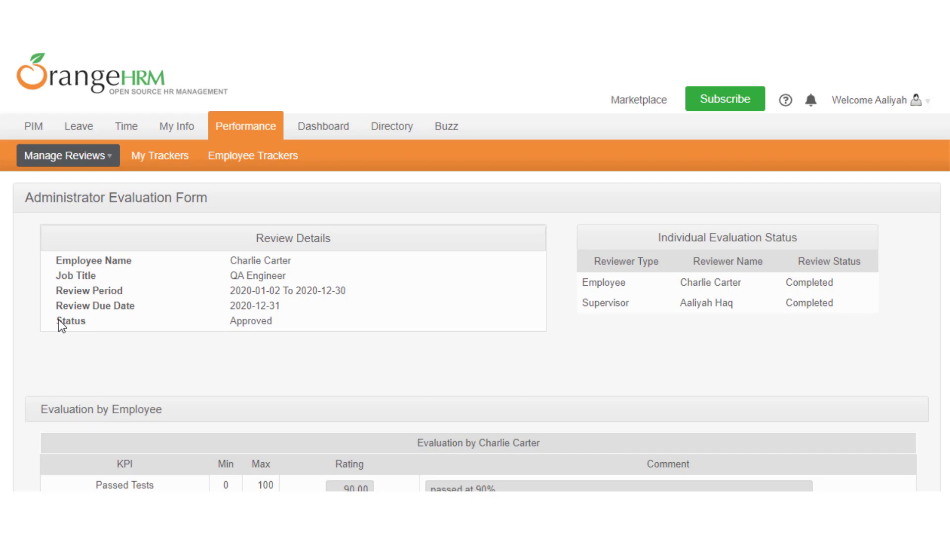
{"action": "left_click", "coordinate": [280, 323]}
{"action": "left_click", "coordinate": [227, 344]}
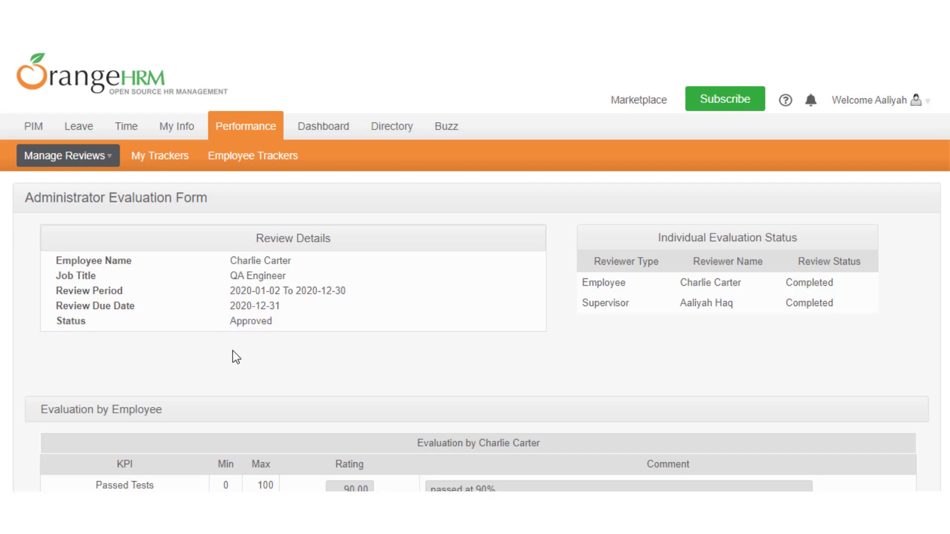